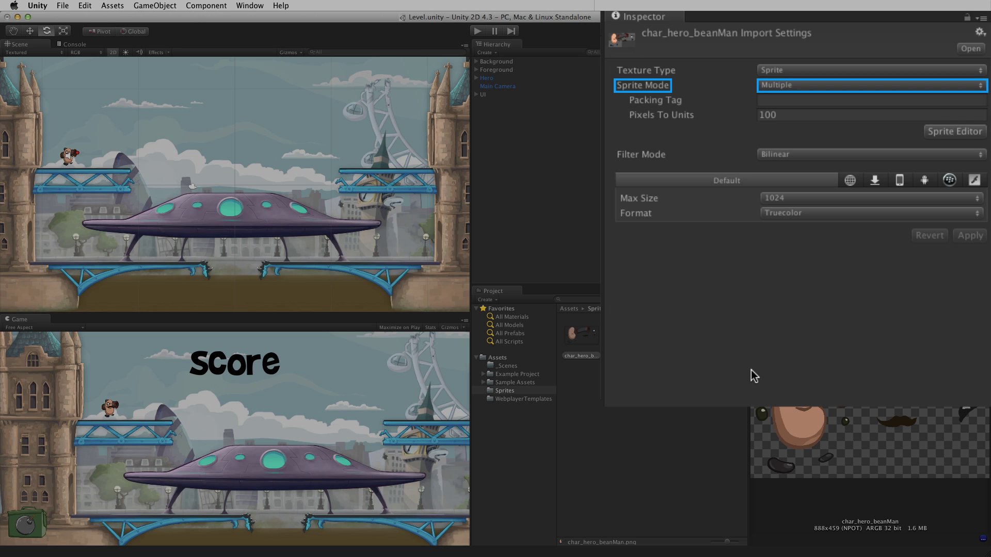
Switch the char_hero_beanMan texture's Sprite Mode to Single, then back to Multiple
{"action": "left_click", "coordinate": [783, 85]}
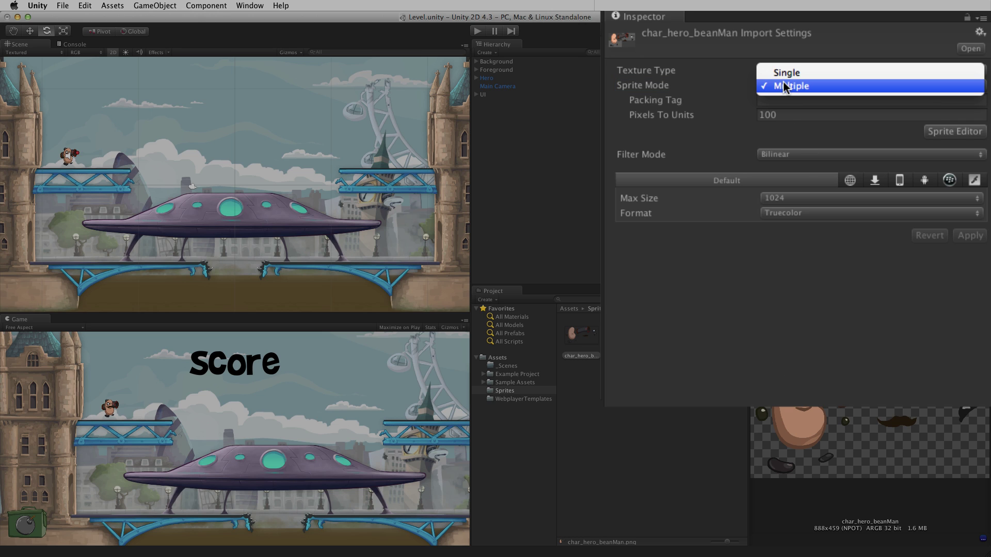
{"action": "left_click", "coordinate": [806, 74]}
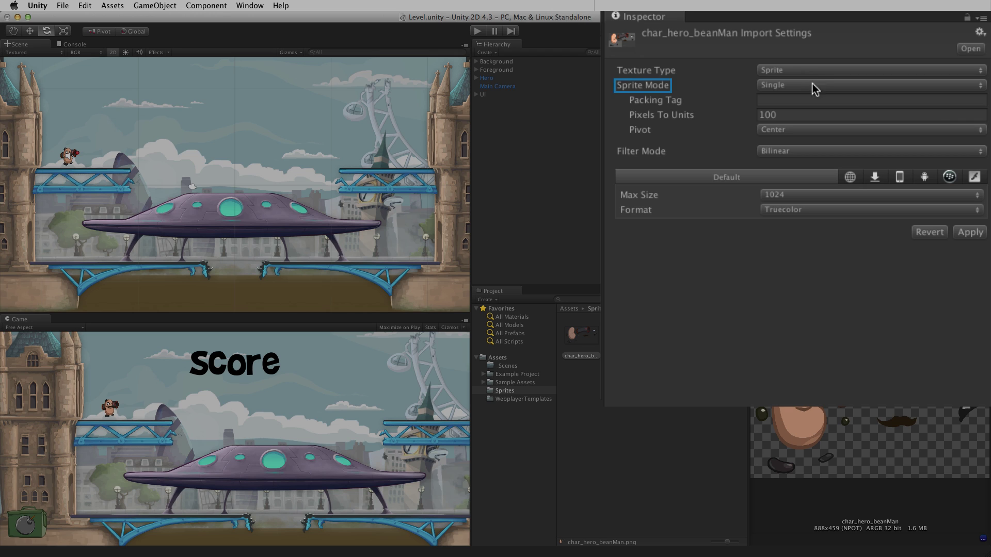
{"action": "left_click", "coordinate": [813, 84]}
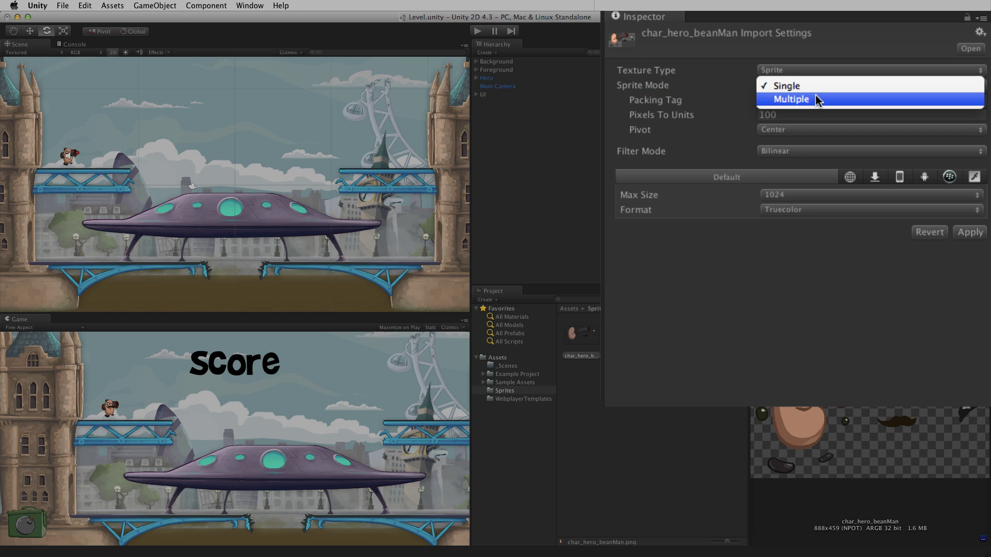
{"action": "left_click", "coordinate": [816, 100]}
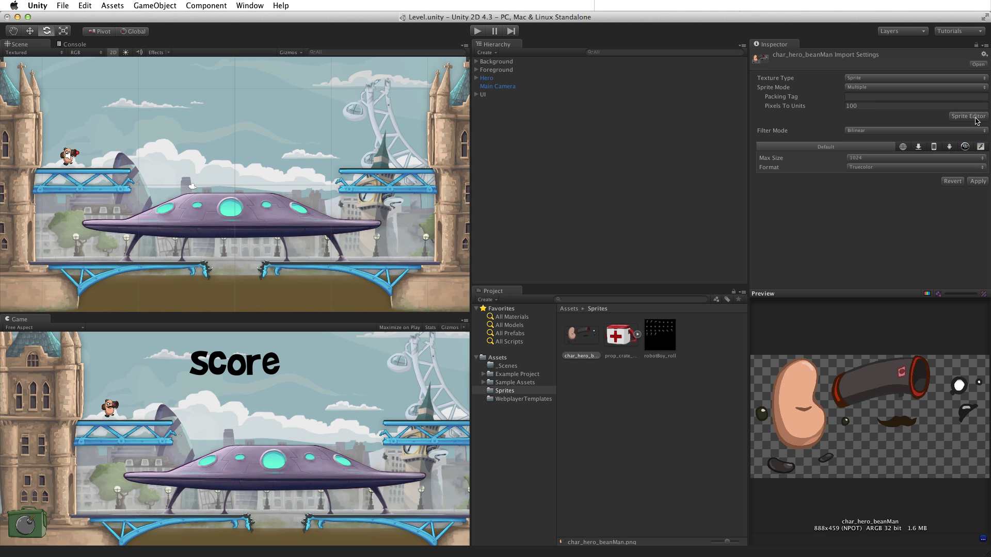
Open the Sprite Editor on char_hero_beanMan and dock it beside the Scene and Console tabs
{"action": "left_click", "coordinate": [975, 118]}
{"action": "left_click", "coordinate": [239, 4]}
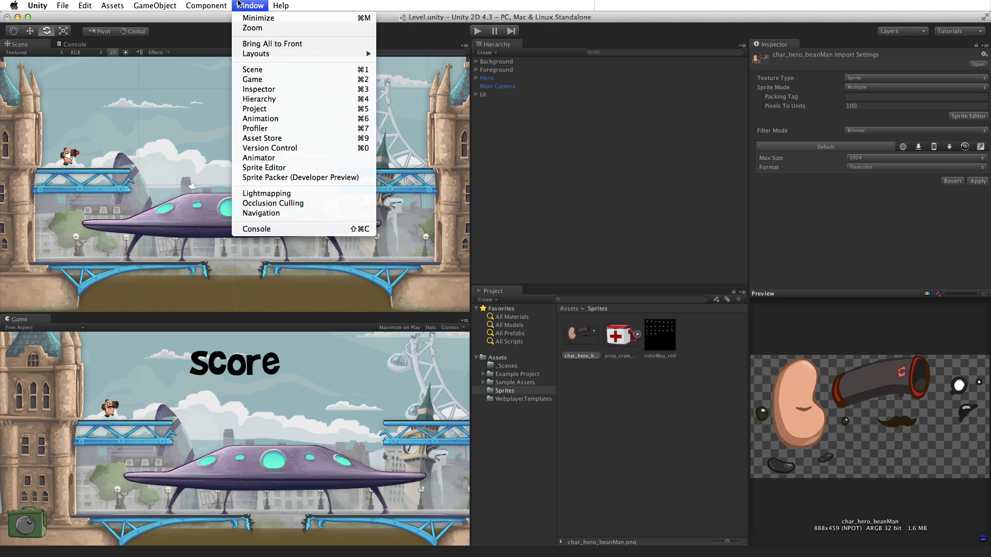
{"action": "left_click", "coordinate": [315, 168]}
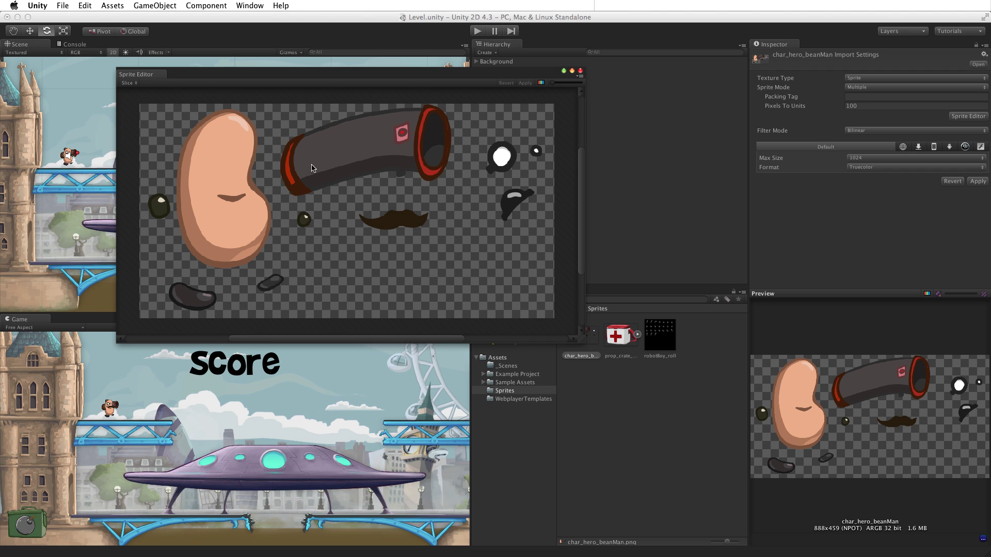
{"action": "left_click_drag", "start_coordinate": [137, 75], "coordinate": [122, 43]}
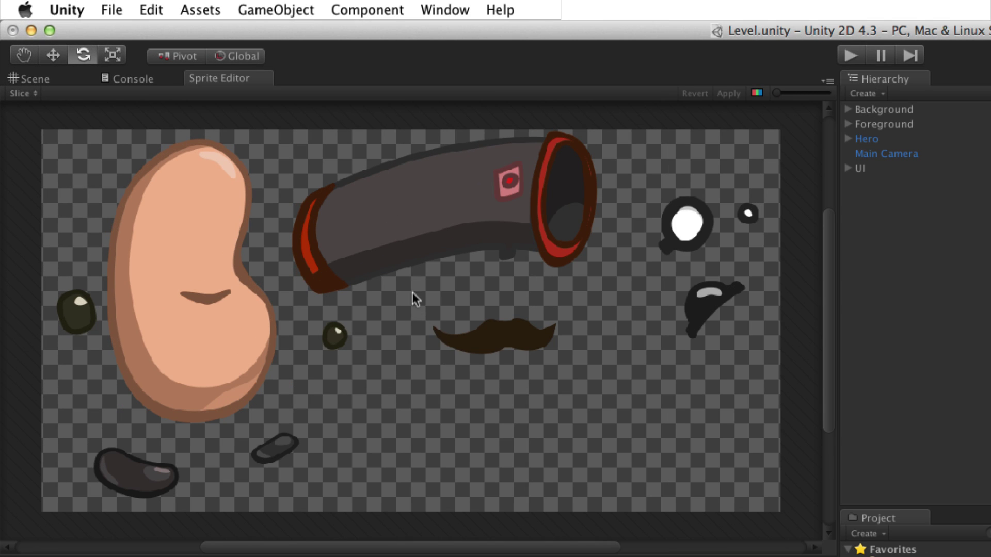
Draw sprite rectangles around the moustache, bean body and eye, nudging them into place
{"action": "left_click_drag", "start_coordinate": [411, 290], "coordinate": [583, 370]}
{"action": "left_click", "coordinate": [183, 430]}
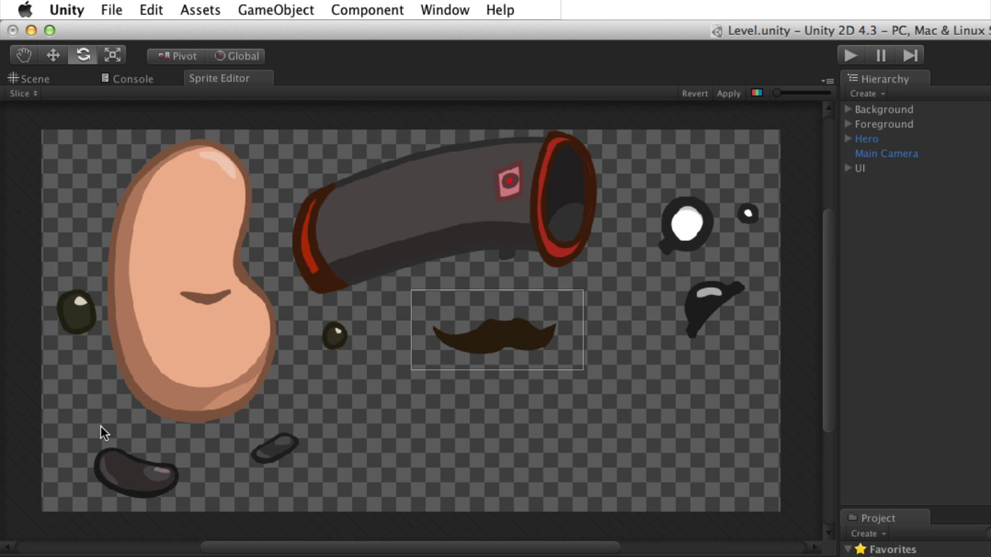
{"action": "left_click_drag", "start_coordinate": [97, 433], "coordinate": [282, 133]}
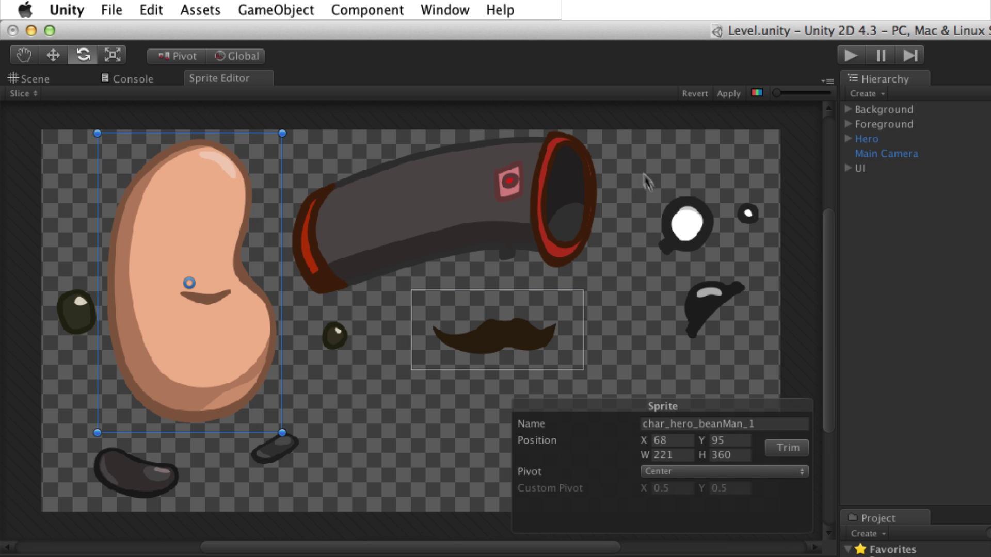
{"action": "left_click_drag", "start_coordinate": [638, 181], "coordinate": [720, 261]}
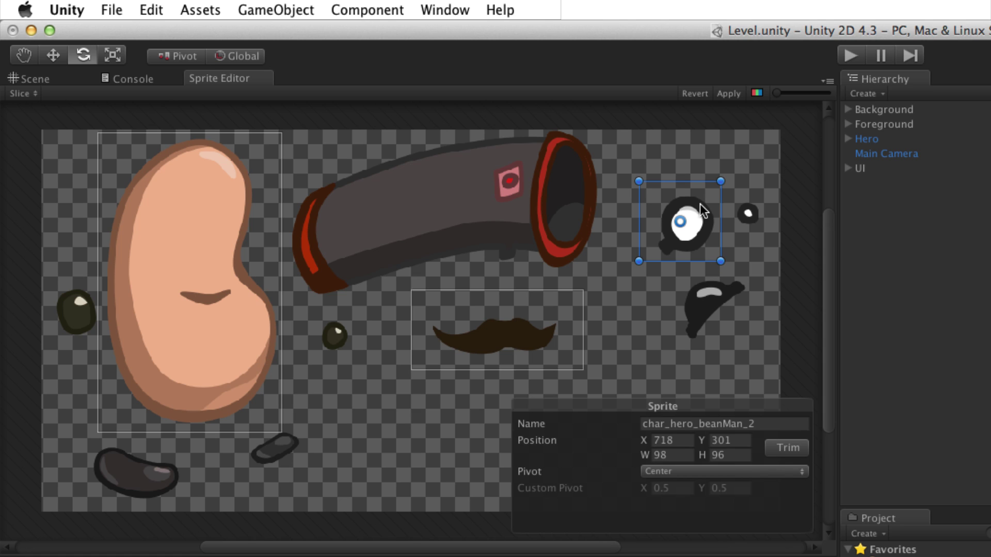
{"action": "mouse_move", "coordinate": [700, 203]}
{"action": "left_mouse_down"}
{"action": "mouse_move", "coordinate": [679, 203]}
{"action": "mouse_move", "coordinate": [698, 201]}
{"action": "left_mouse_up"}
{"action": "mouse_move", "coordinate": [562, 307]}
{"action": "left_mouse_down"}
{"action": "mouse_move", "coordinate": [574, 302]}
{"action": "mouse_move", "coordinate": [560, 313]}
{"action": "left_mouse_up"}
Fit the moustache region, tighten the bean body's edges and move its pivot off-centre
{"action": "mouse_move", "coordinate": [417, 370]}
{"action": "left_mouse_down"}
{"action": "mouse_move", "coordinate": [431, 354]}
{"action": "mouse_move", "coordinate": [428, 361]}
{"action": "left_mouse_up"}
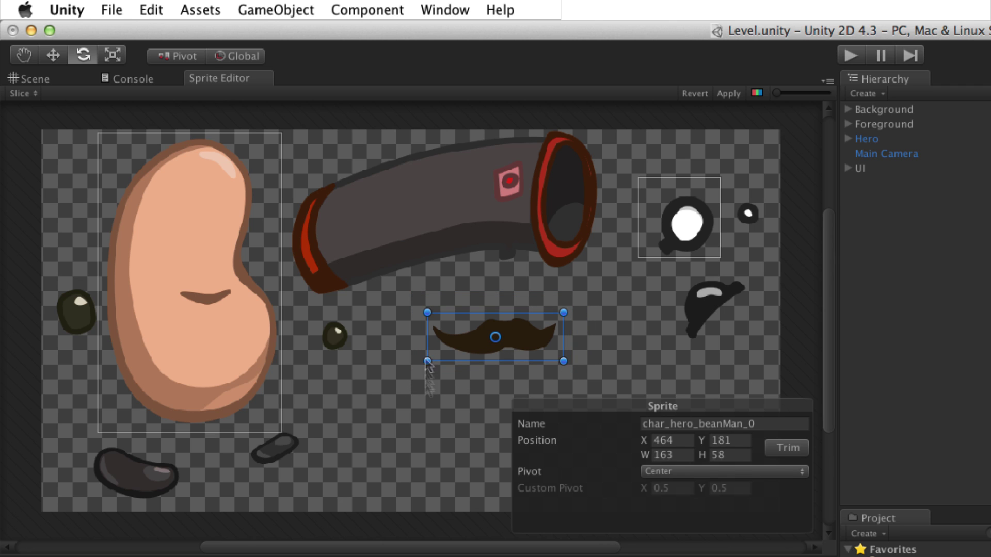
{"action": "left_click", "coordinate": [279, 287]}
{"action": "mouse_move", "coordinate": [278, 287]}
{"action": "left_mouse_down"}
{"action": "mouse_move", "coordinate": [353, 288]}
{"action": "mouse_move", "coordinate": [277, 286]}
{"action": "left_mouse_up"}
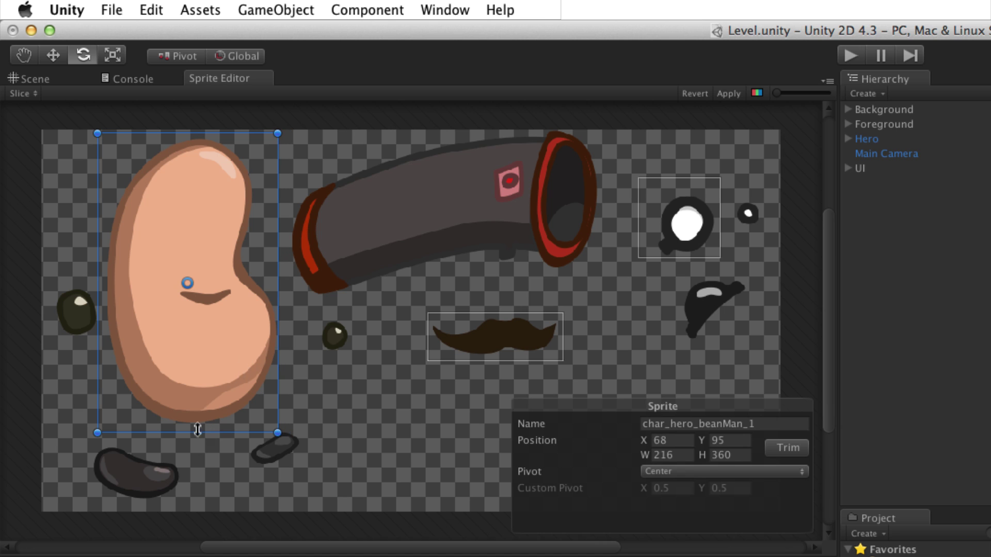
{"action": "left_click_drag", "start_coordinate": [198, 433], "coordinate": [199, 426]}
{"action": "left_click_drag", "start_coordinate": [93, 136], "coordinate": [101, 140]}
{"action": "left_click_drag", "start_coordinate": [191, 283], "coordinate": [289, 217]}
Shift the moustache pivot right, shrink the eye region and move its pivot up-left
{"action": "left_click", "coordinate": [495, 337]}
{"action": "left_click_drag", "start_coordinate": [495, 337], "coordinate": [524, 334]}
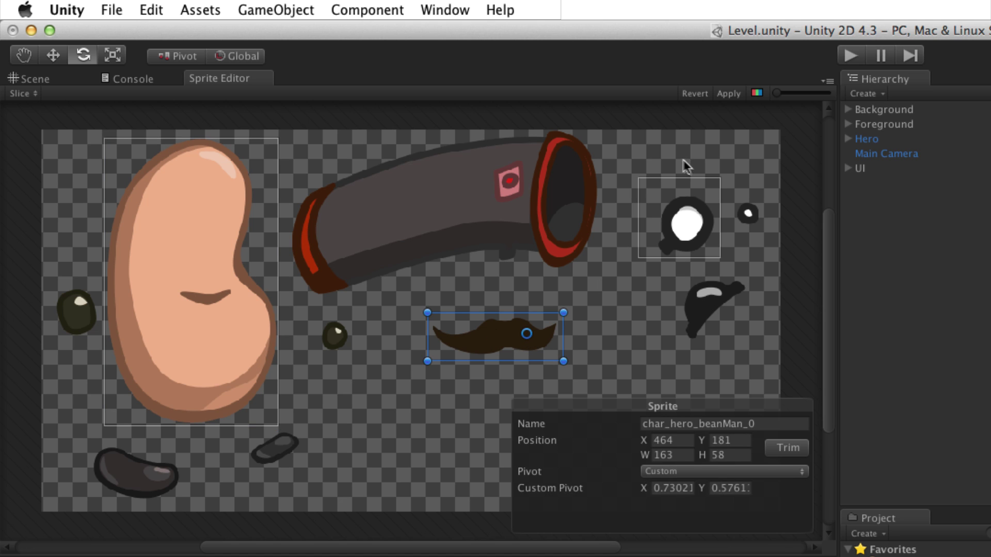
{"action": "left_click", "coordinate": [689, 224]}
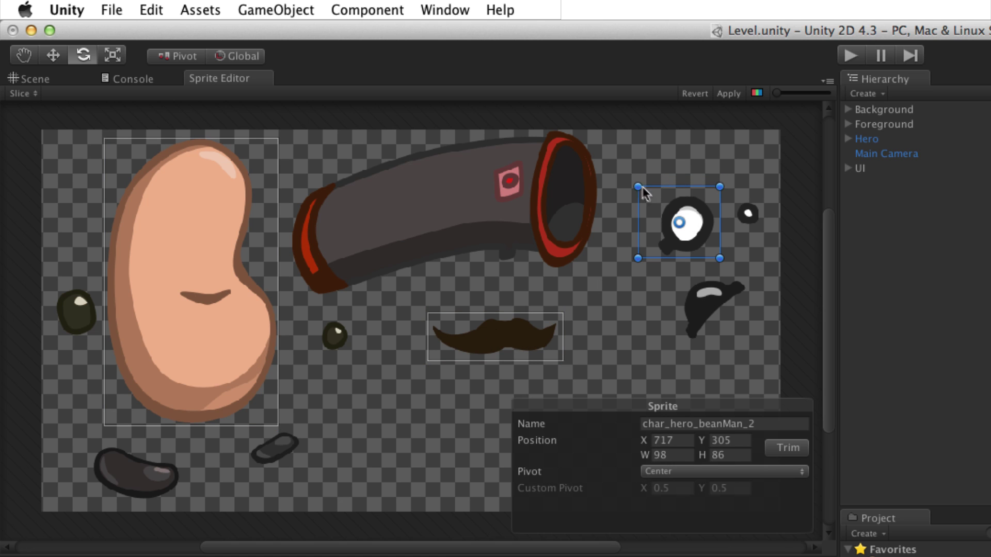
{"action": "left_click_drag", "start_coordinate": [639, 186], "coordinate": [652, 191]}
{"action": "left_click_drag", "start_coordinate": [685, 224], "coordinate": [679, 212]}
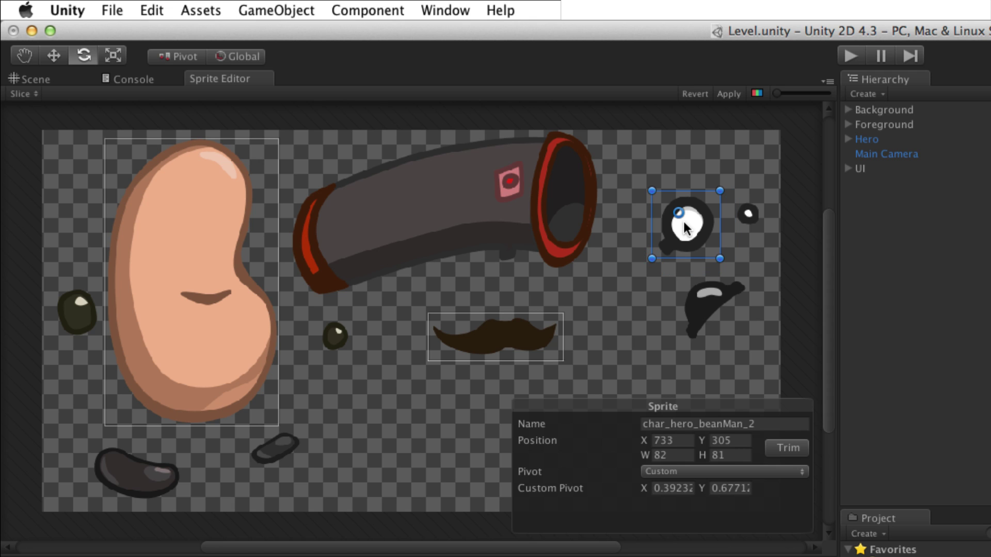
Trim the eye, moustache and bean body regions to their artwork, leaving the body 204×341
{"action": "left_click", "coordinate": [783, 446]}
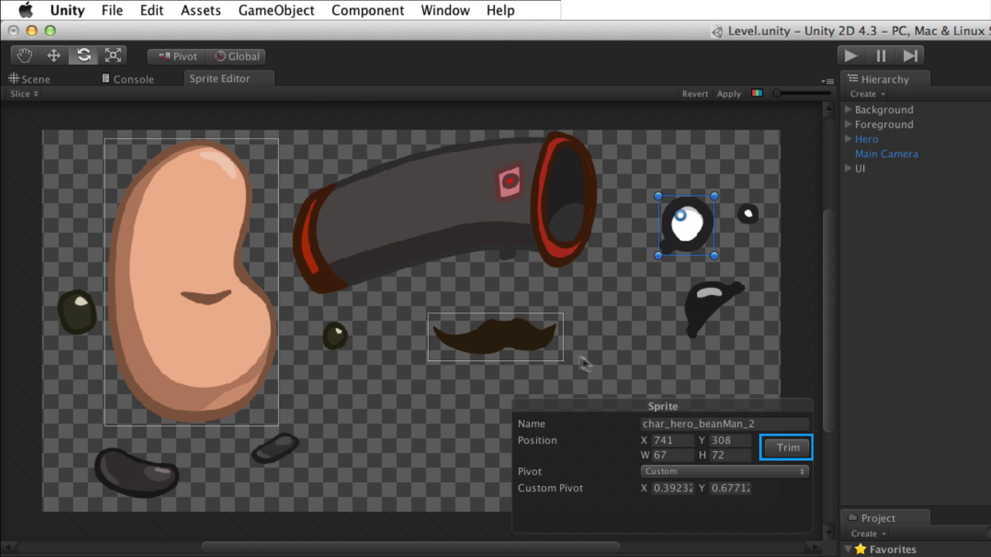
{"action": "left_click", "coordinate": [538, 342]}
{"action": "left_click", "coordinate": [779, 444]}
{"action": "left_click", "coordinate": [227, 285]}
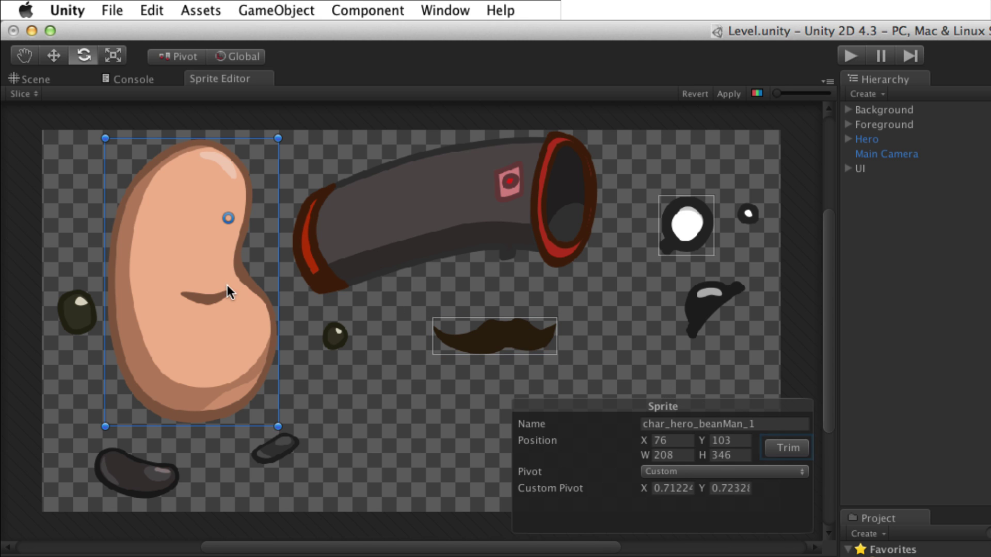
{"action": "left_click", "coordinate": [769, 449]}
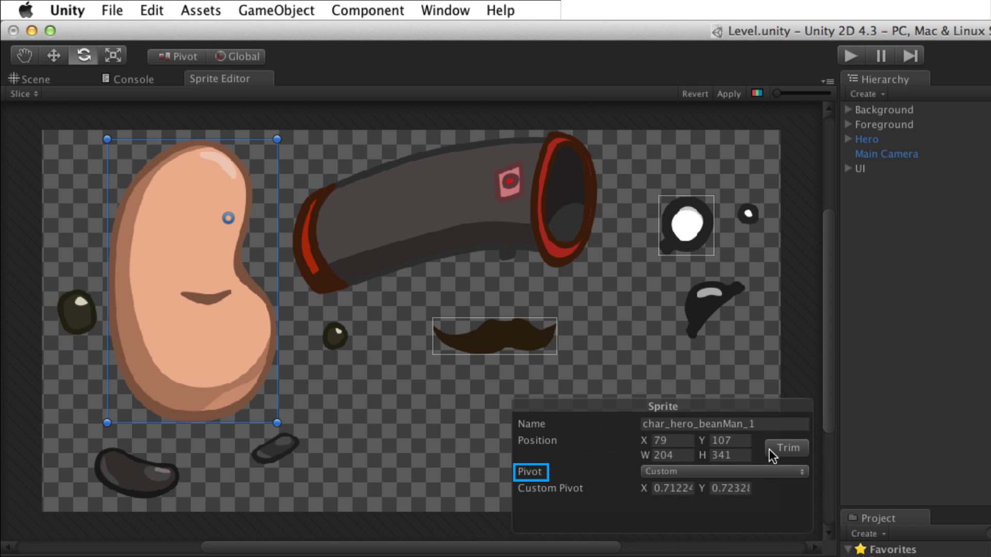
Keep the bean sprite's pivot on Custom and set it to X 0.52, Y 0.68
{"action": "left_click", "coordinate": [730, 471]}
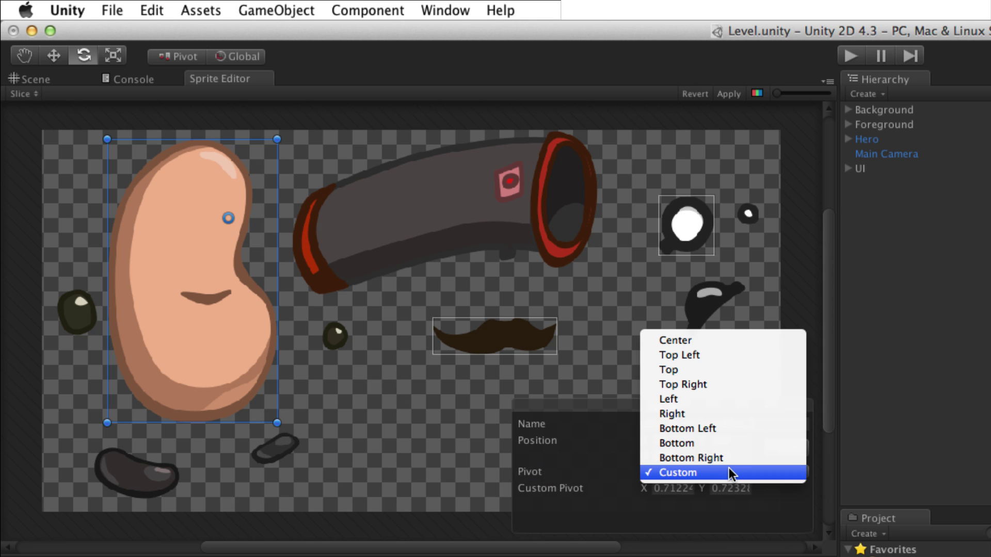
{"action": "left_click", "coordinate": [778, 471]}
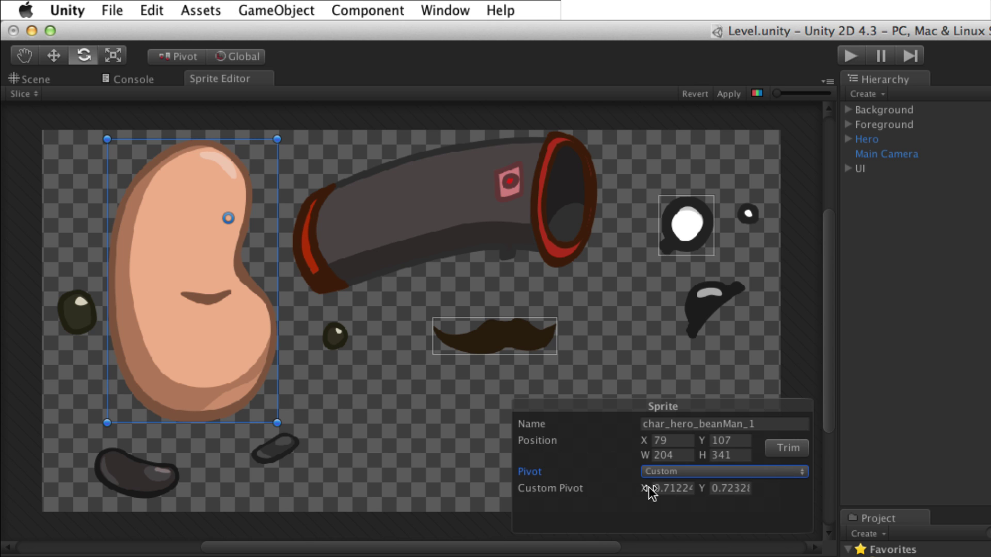
{"action": "left_click_drag", "start_coordinate": [649, 492], "coordinate": [698, 500]}
{"action": "left_click", "coordinate": [698, 491]}
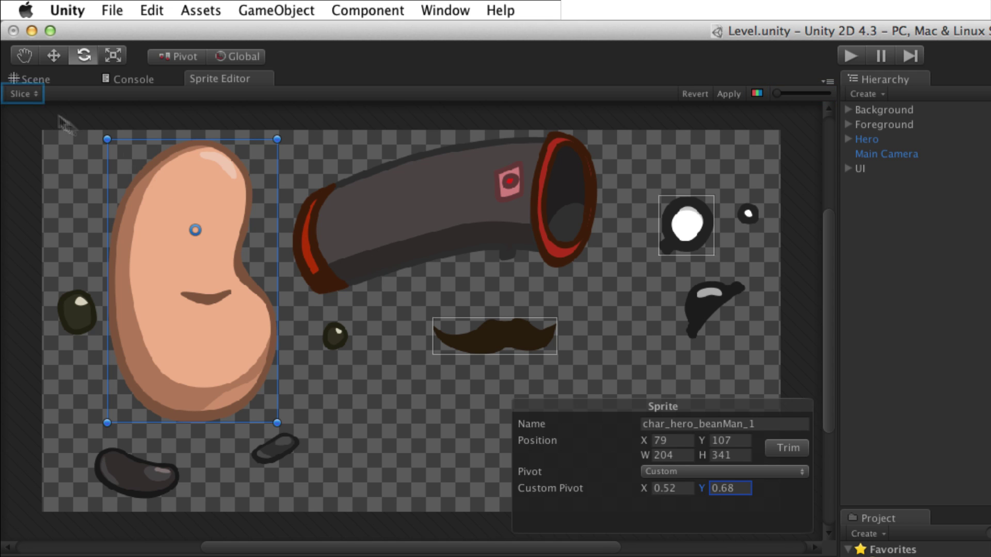
Auto-slice the hero sheet with Minimum Size 4, Center pivot and the Delete Existing method
{"action": "left_click", "coordinate": [23, 94]}
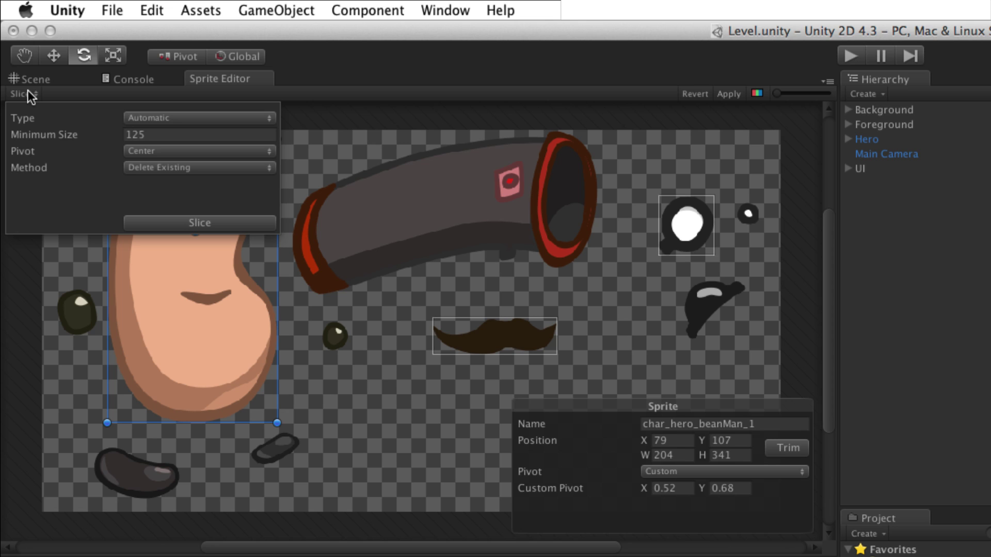
{"action": "left_click", "coordinate": [193, 118]}
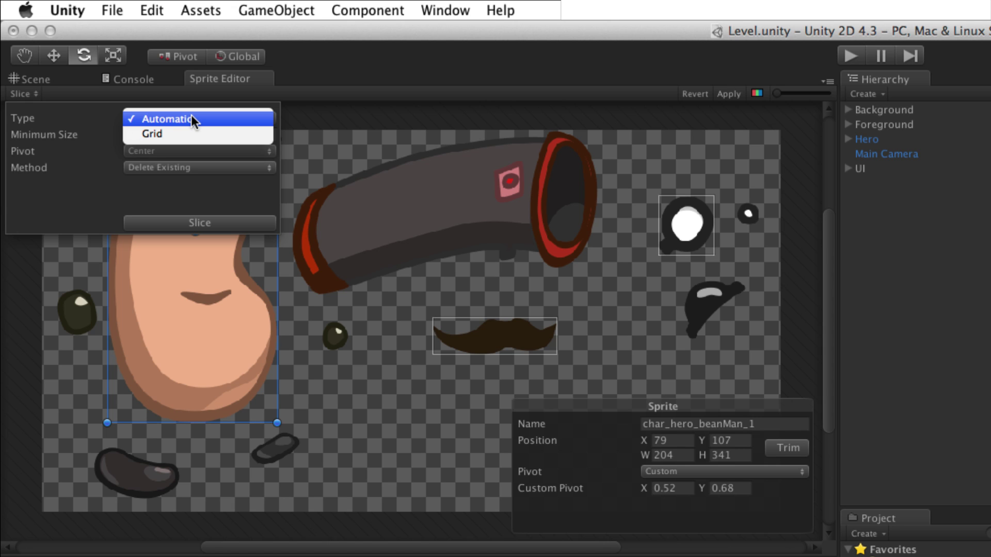
{"action": "left_click", "coordinate": [191, 119]}
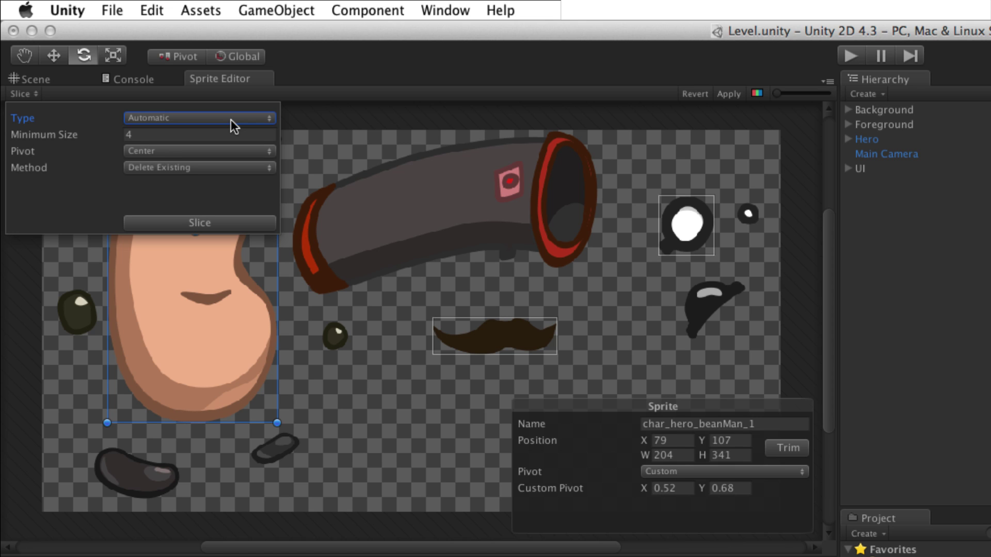
{"action": "left_click", "coordinate": [261, 149]}
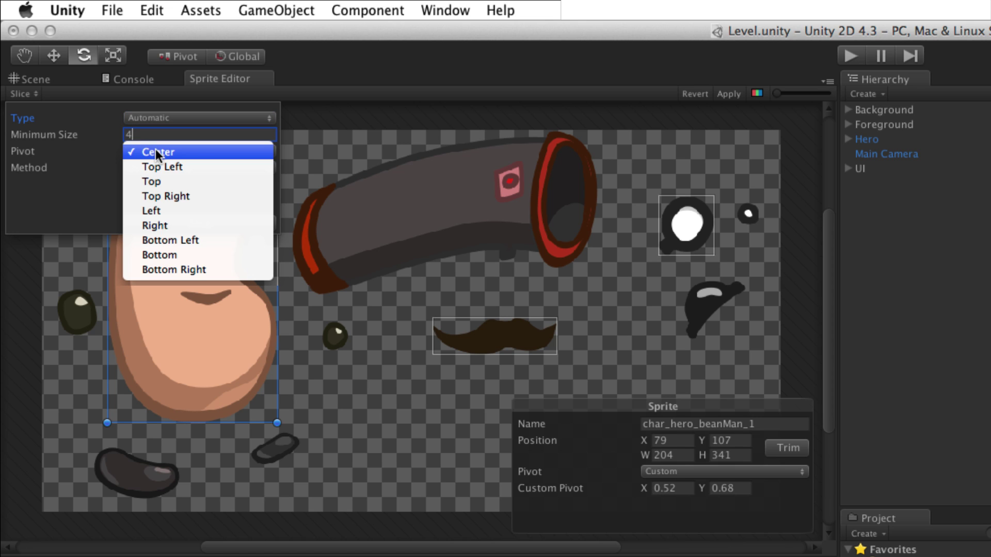
{"action": "left_click", "coordinate": [261, 149]}
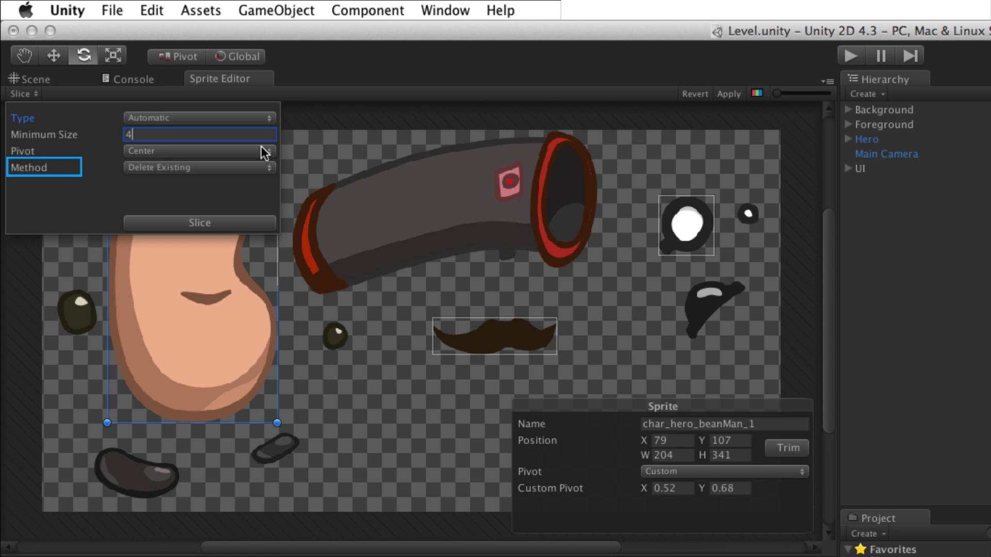
{"action": "key", "text": "Tab"}
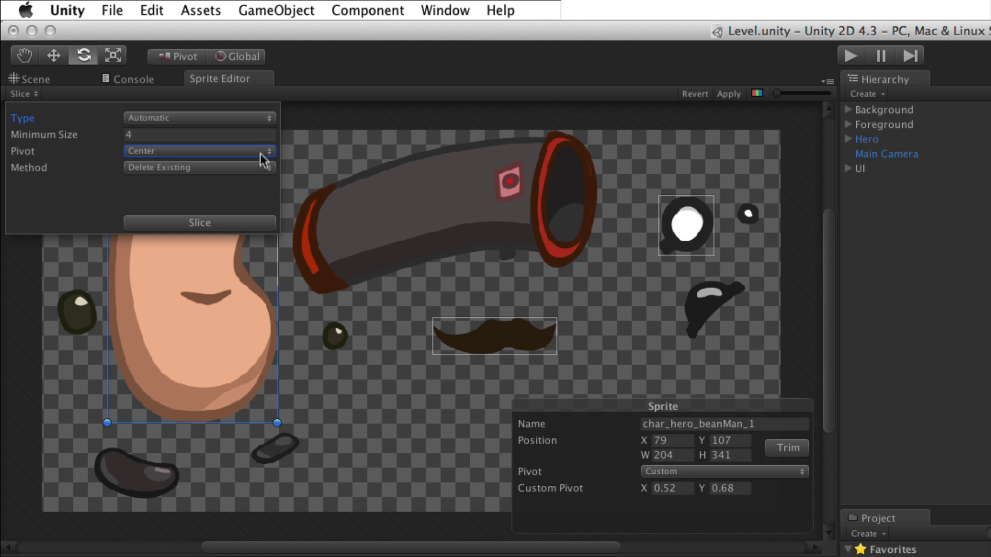
{"action": "left_click", "coordinate": [262, 167]}
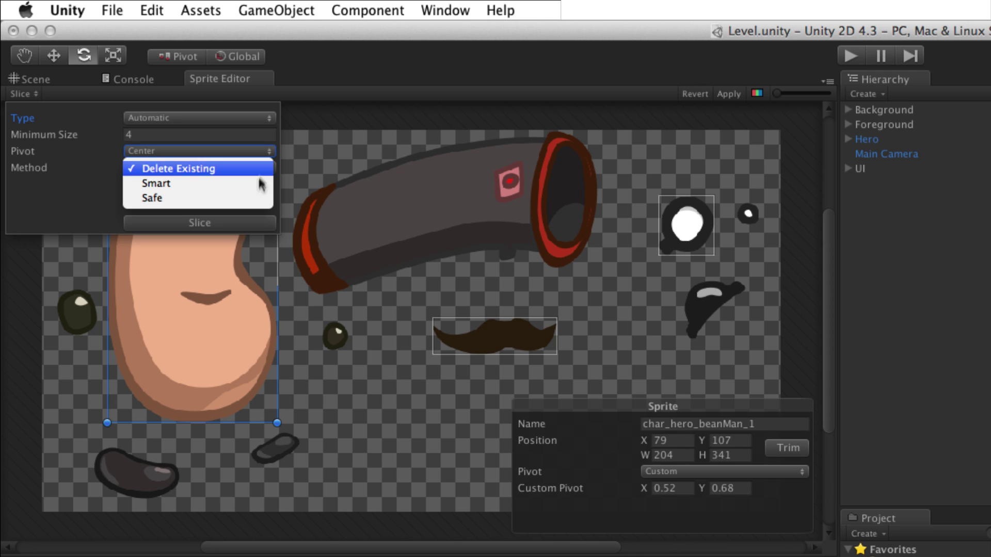
{"action": "left_click", "coordinate": [260, 174]}
{"action": "left_click", "coordinate": [256, 222]}
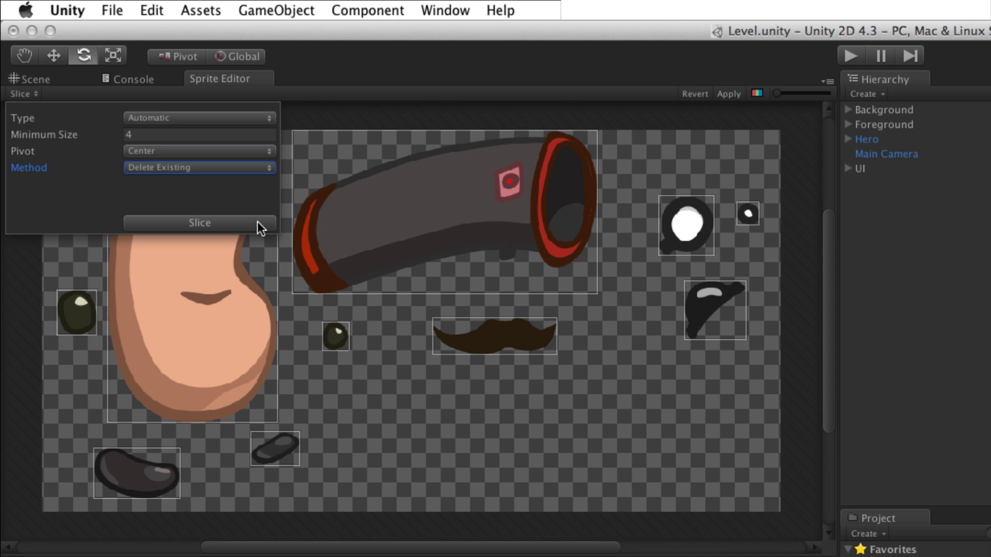
Enlarge the moustache sprite's box and shift it slightly up and to the right
{"action": "left_click", "coordinate": [469, 202]}
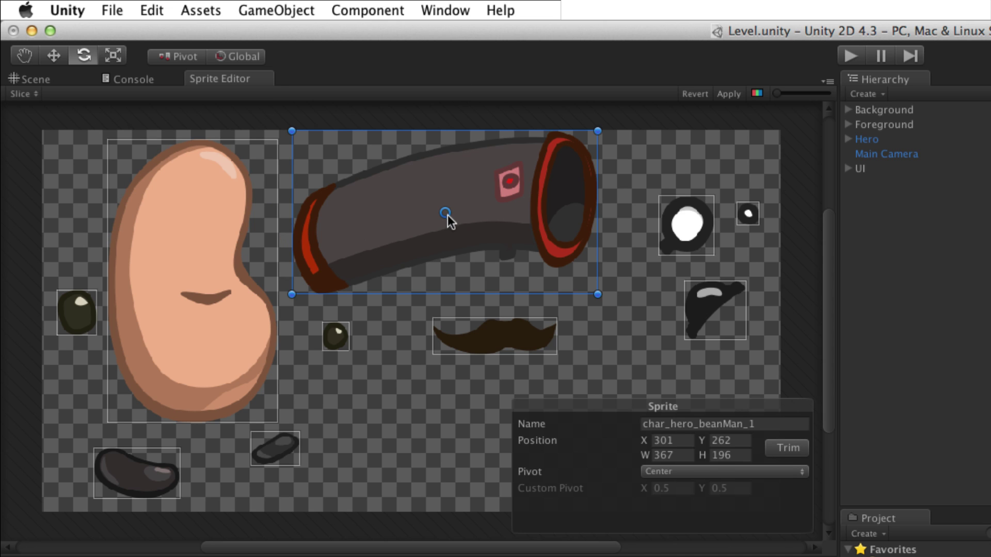
{"action": "left_click", "coordinate": [494, 337]}
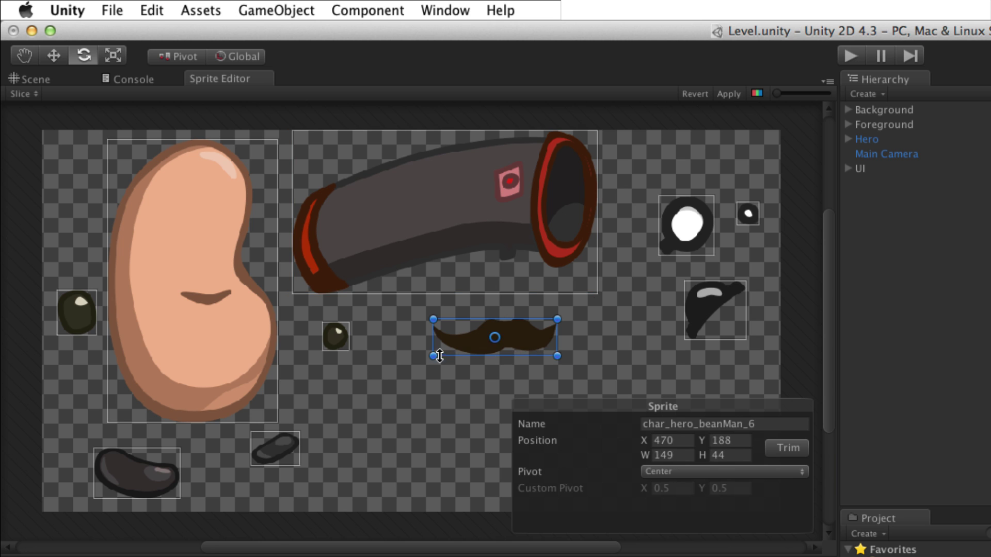
{"action": "left_click_drag", "start_coordinate": [433, 355], "coordinate": [414, 375]}
{"action": "left_click_drag", "start_coordinate": [495, 341], "coordinate": [508, 331]}
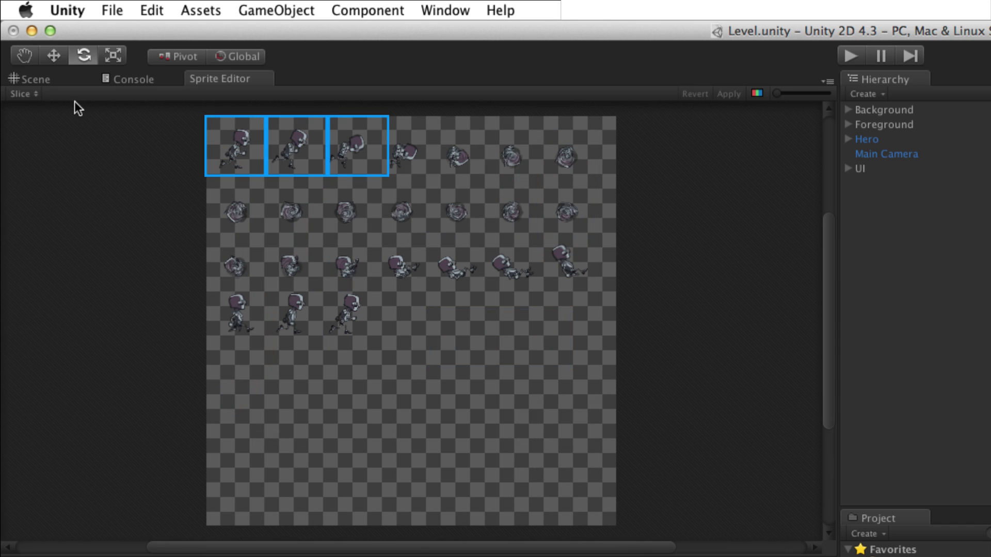
Automatically slice the robot sheet so each animation frame becomes its own sprite
{"action": "left_click", "coordinate": [30, 94]}
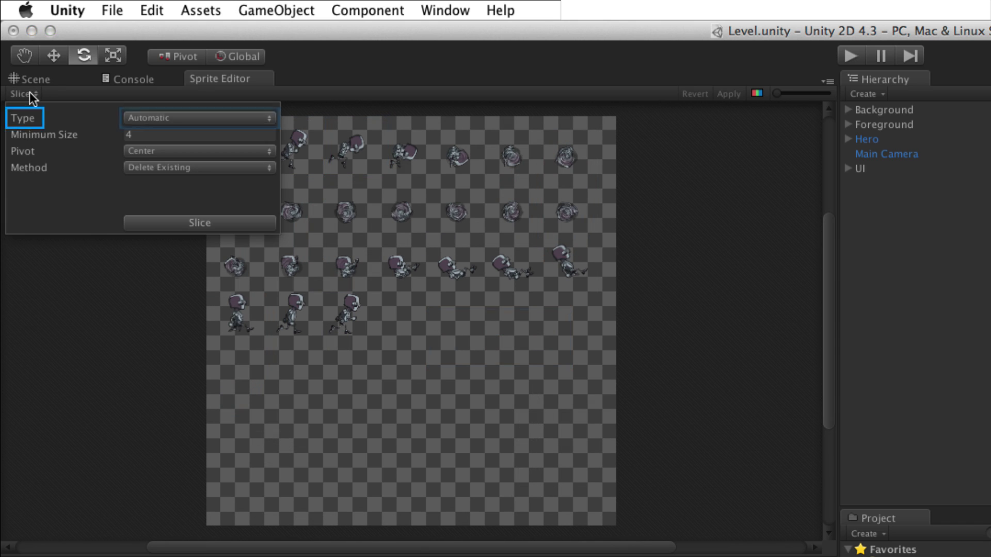
{"action": "left_click", "coordinate": [218, 224]}
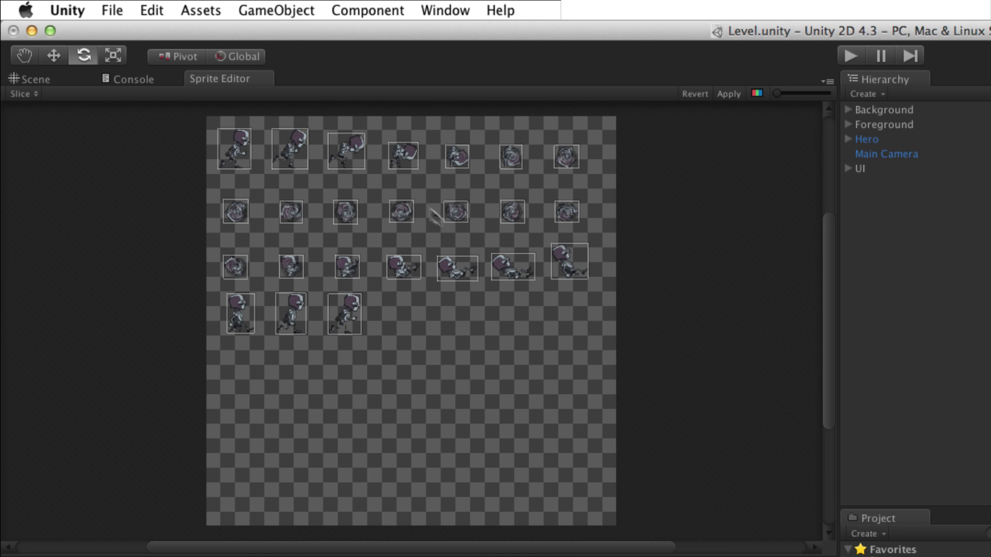
{"action": "left_click", "coordinate": [24, 94]}
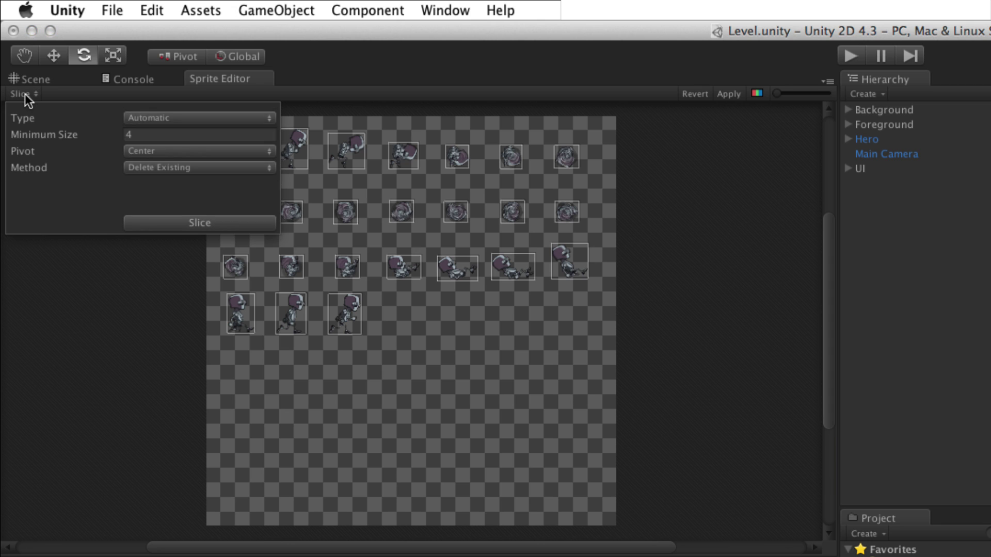
Re-slice the robot sheet as a Grid with 275×275 pixel cells
{"action": "left_click", "coordinate": [263, 118]}
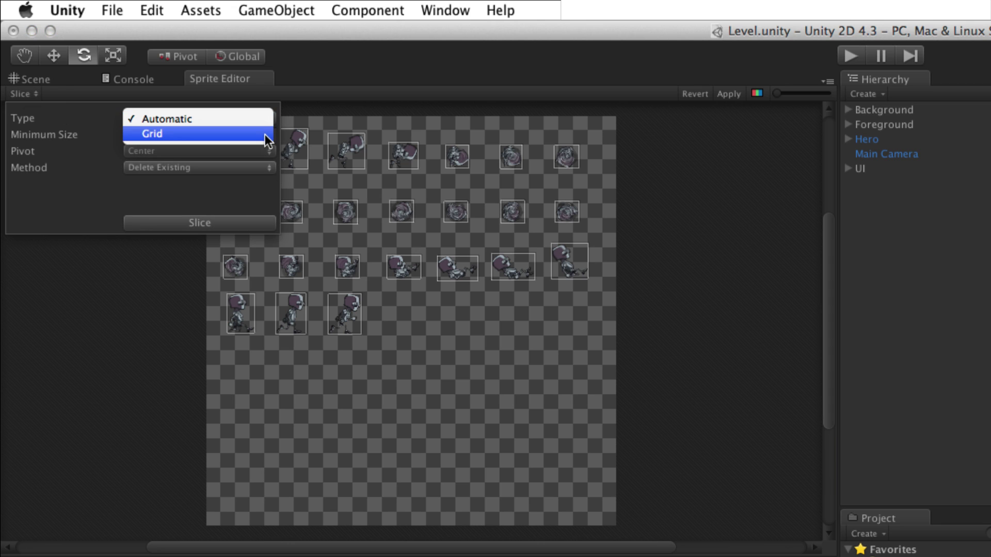
{"action": "left_click", "coordinate": [265, 134]}
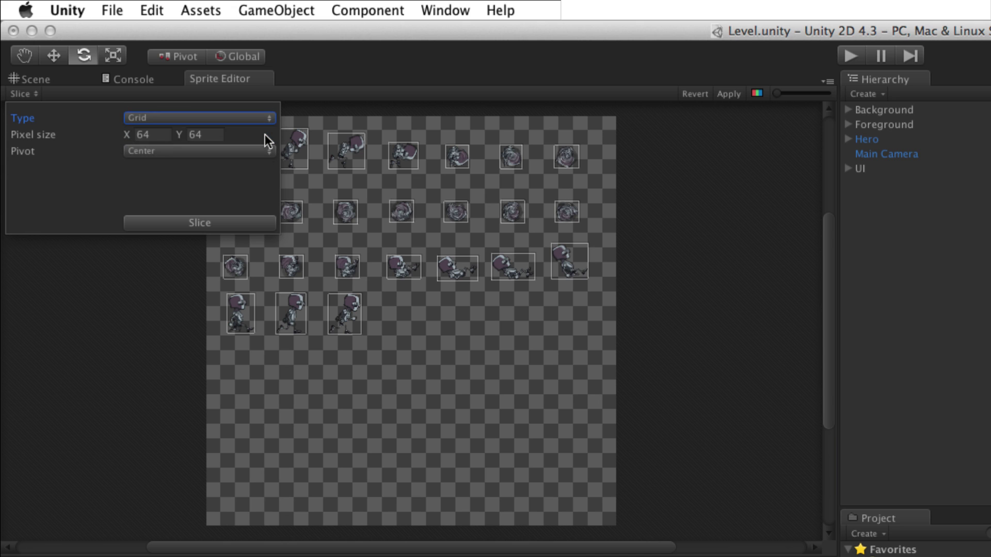
{"action": "key", "text": "Tab"}
{"action": "type", "text": "275"}
{"action": "key", "text": "Tab"}
{"action": "type", "text": "275"}
{"action": "key", "text": "Tab"}
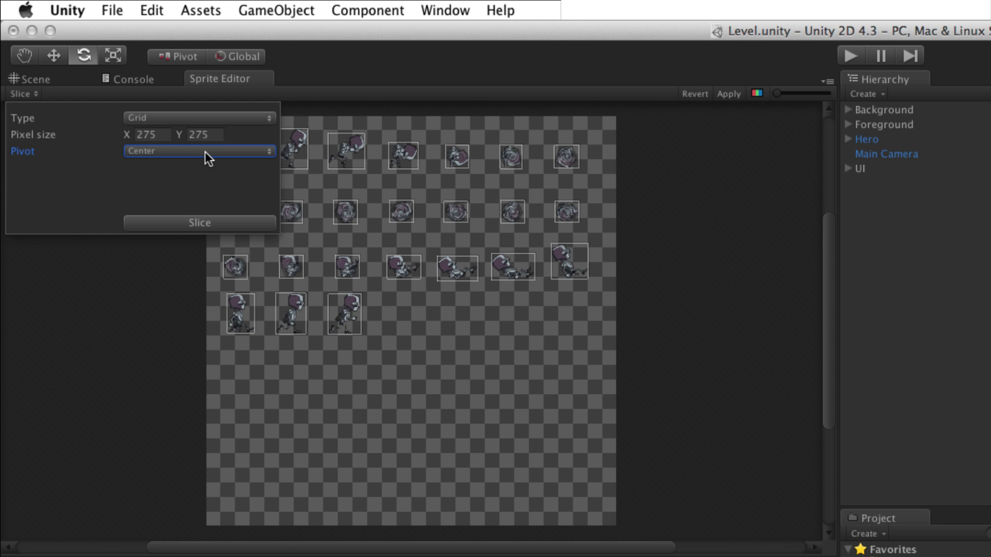
{"action": "left_click", "coordinate": [244, 224]}
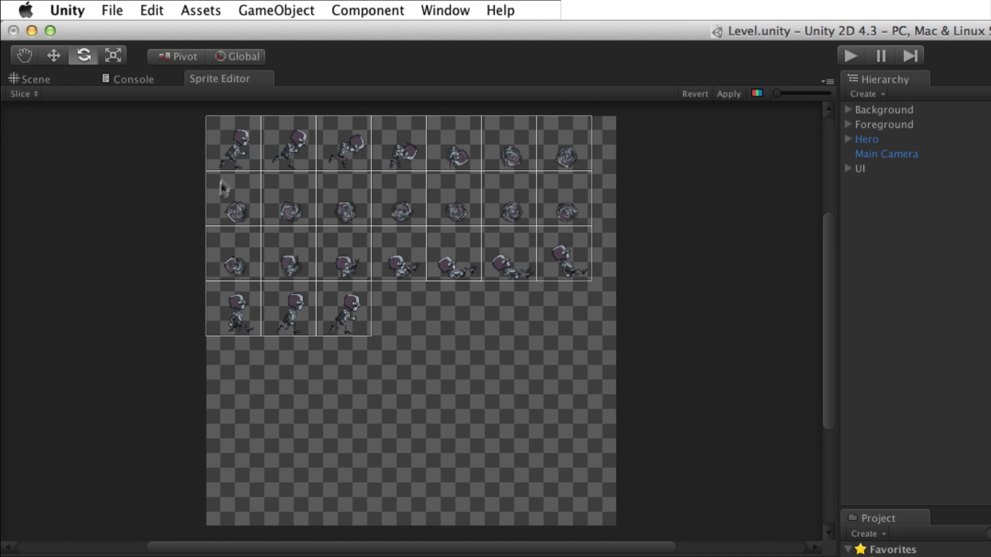
Select frames robotBoy_roll_0 through robotBoy_roll_3 to check their names
{"action": "left_click", "coordinate": [235, 145]}
{"action": "left_click", "coordinate": [291, 147]}
{"action": "left_click", "coordinate": [330, 143]}
{"action": "left_click", "coordinate": [391, 148]}
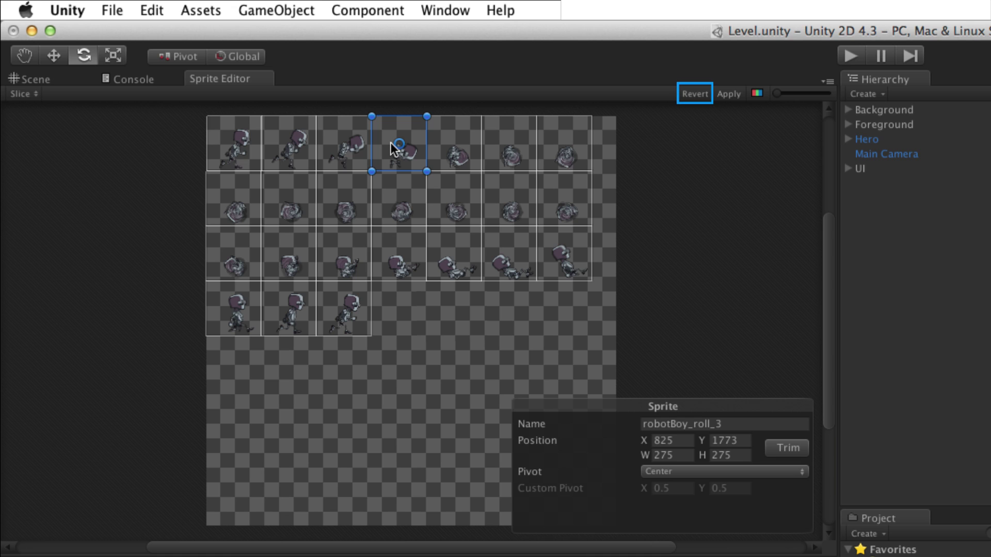
{"action": "left_click", "coordinate": [757, 93]}
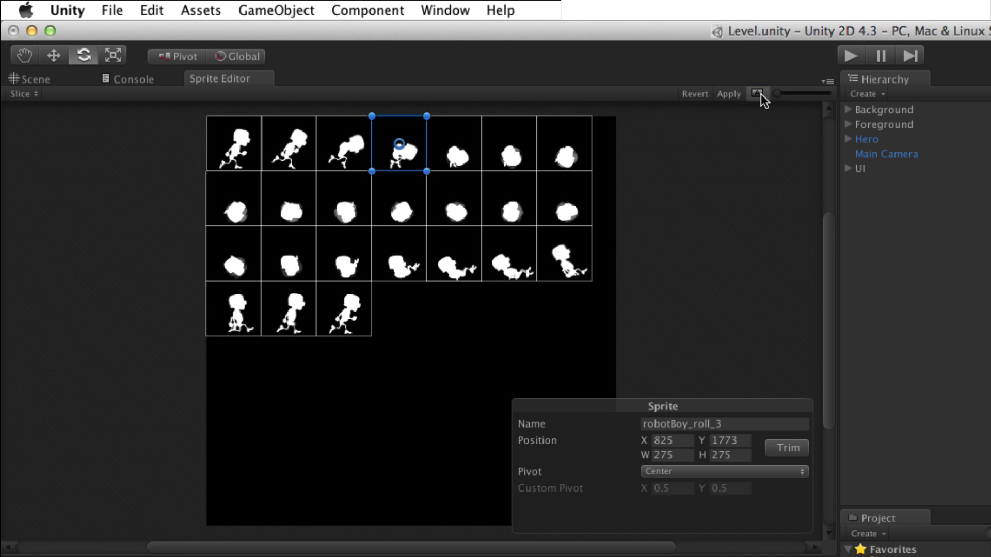
{"action": "left_click", "coordinate": [758, 94]}
{"action": "left_click", "coordinate": [757, 93]}
{"action": "left_click", "coordinate": [758, 94]}
{"action": "mouse_move", "coordinate": [775, 94]}
{"action": "left_mouse_down"}
{"action": "mouse_move", "coordinate": [797, 93]}
{"action": "mouse_move", "coordinate": [776, 100]}
{"action": "left_mouse_up"}
{"action": "scroll", "coordinate": [778, 104], "scroll_direction": "up", "scroll_amount": 5}
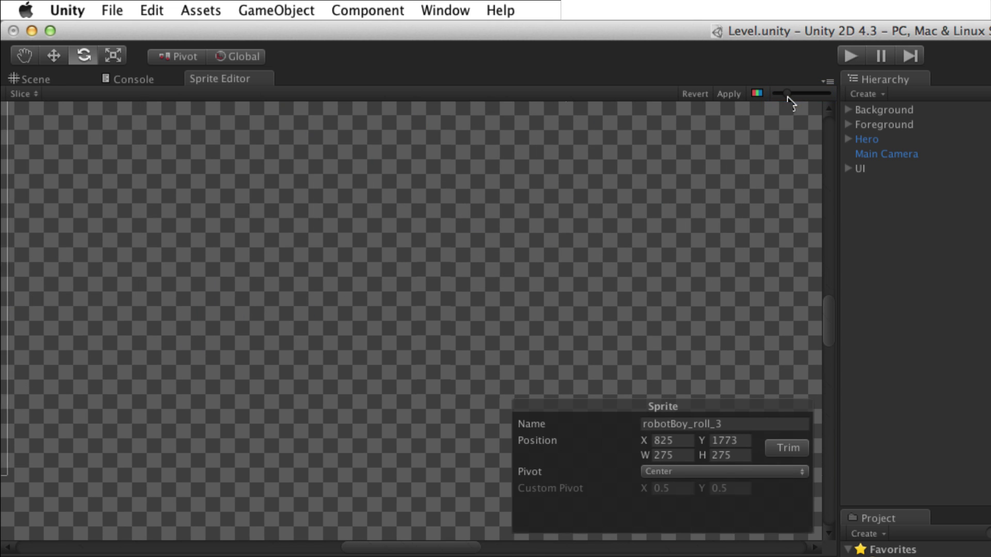
{"action": "scroll", "coordinate": [782, 109], "scroll_direction": "down", "scroll_amount": 5}
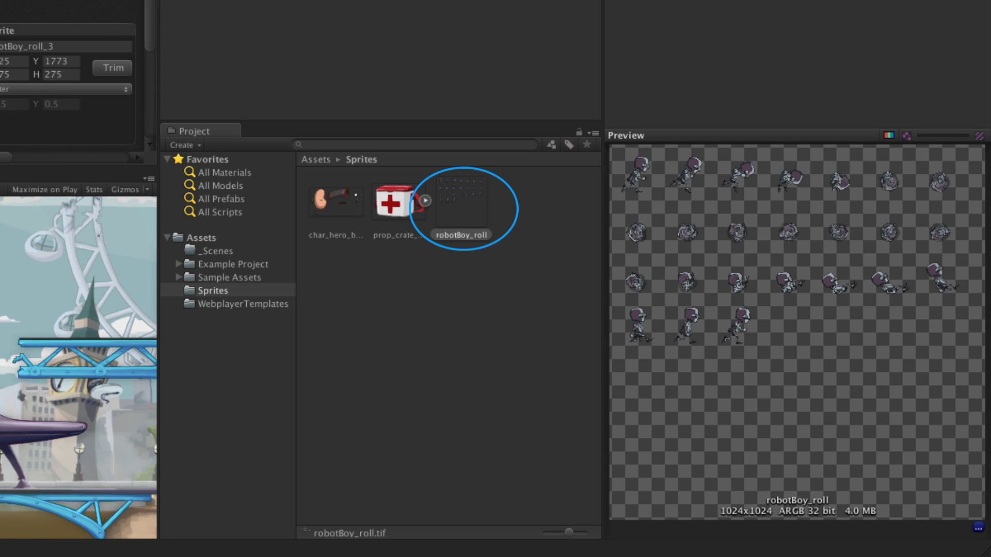
Expand robotBoy_roll and prop_crate_health in the Sprites folder to show their child sprites
{"action": "left_click", "coordinate": [489, 202]}
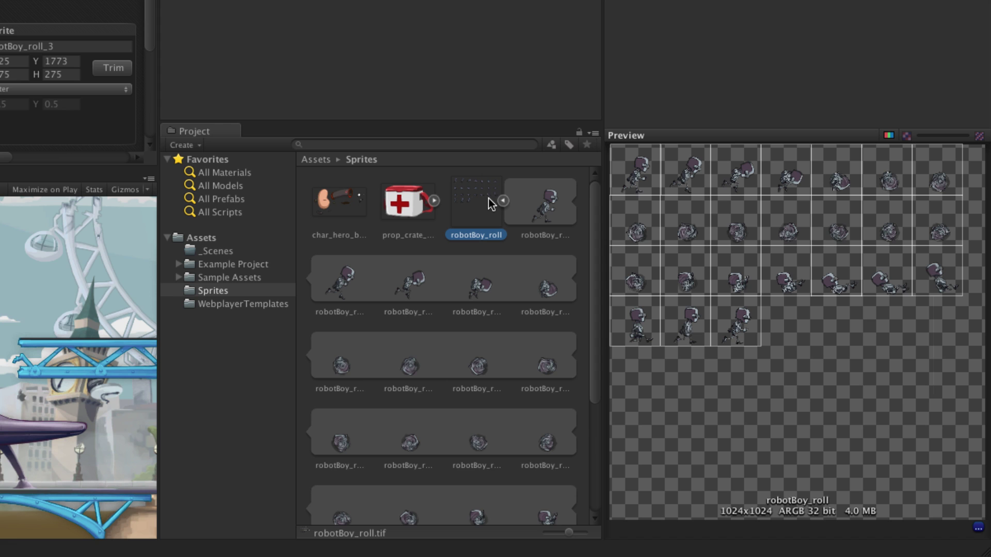
{"action": "left_click", "coordinate": [405, 206]}
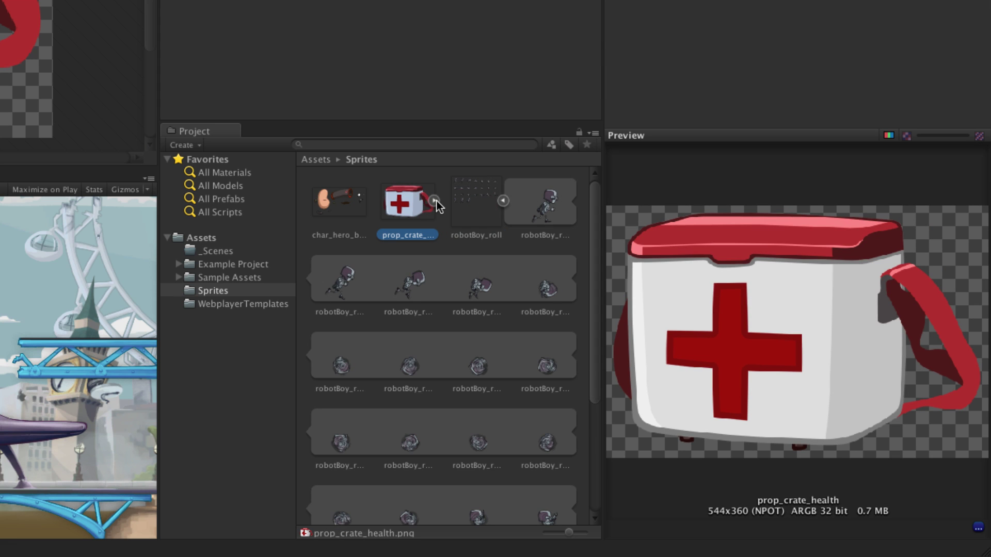
{"action": "left_click", "coordinate": [435, 201]}
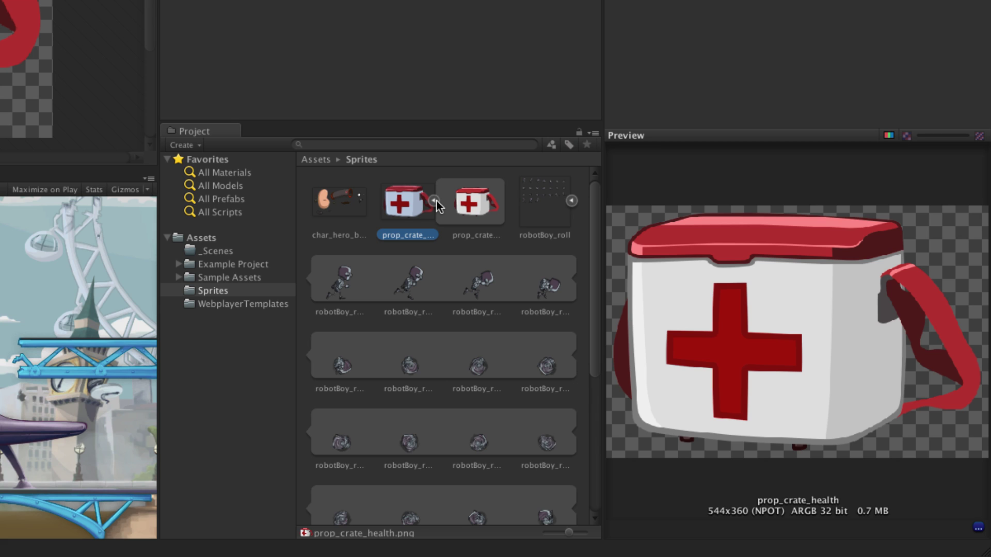
{"action": "left_click", "coordinate": [435, 201]}
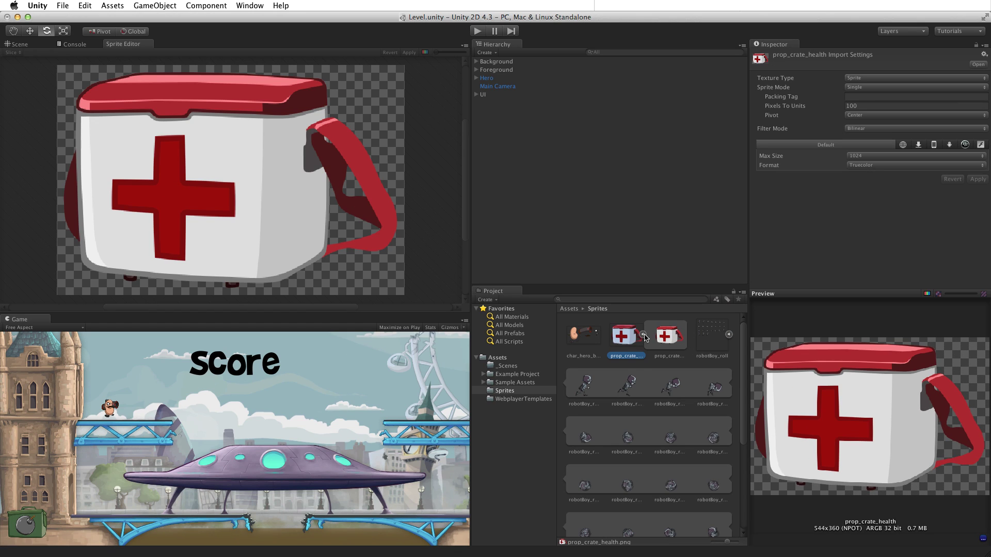
Preview the prop_crate_health sprite, the char_hero_beanMan sheet, then the robotBoy_roll_2 frame
{"action": "left_click", "coordinate": [669, 337]}
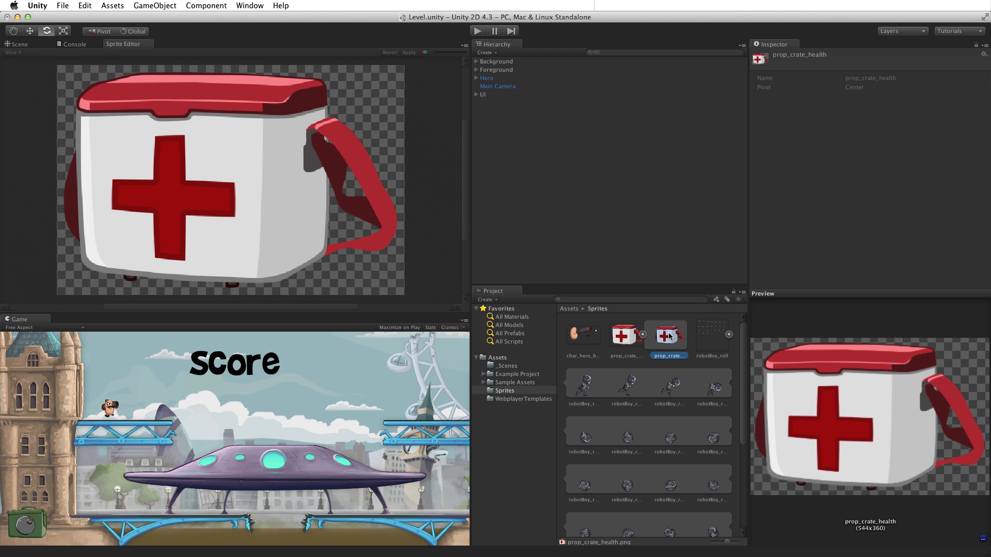
{"action": "left_click", "coordinate": [592, 340]}
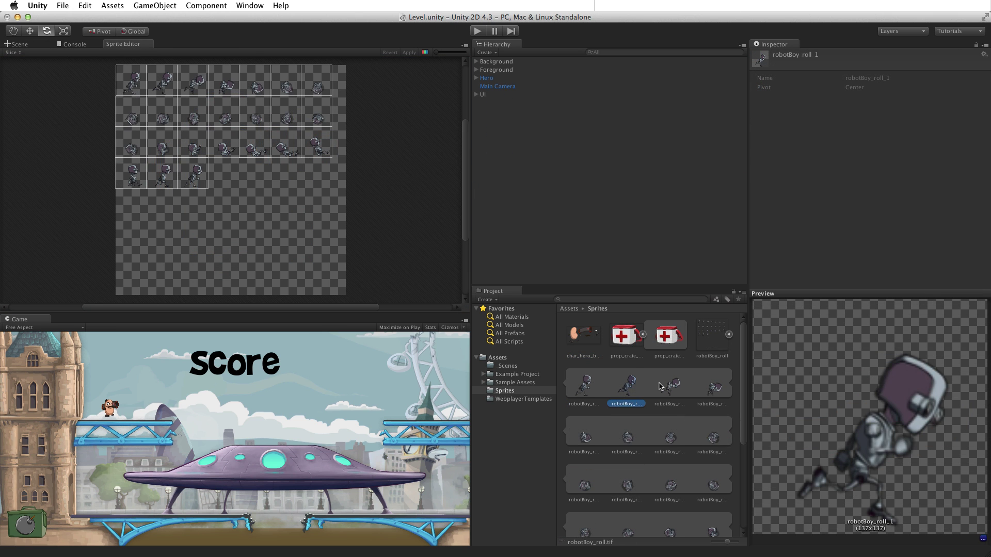
{"action": "left_click", "coordinate": [670, 385]}
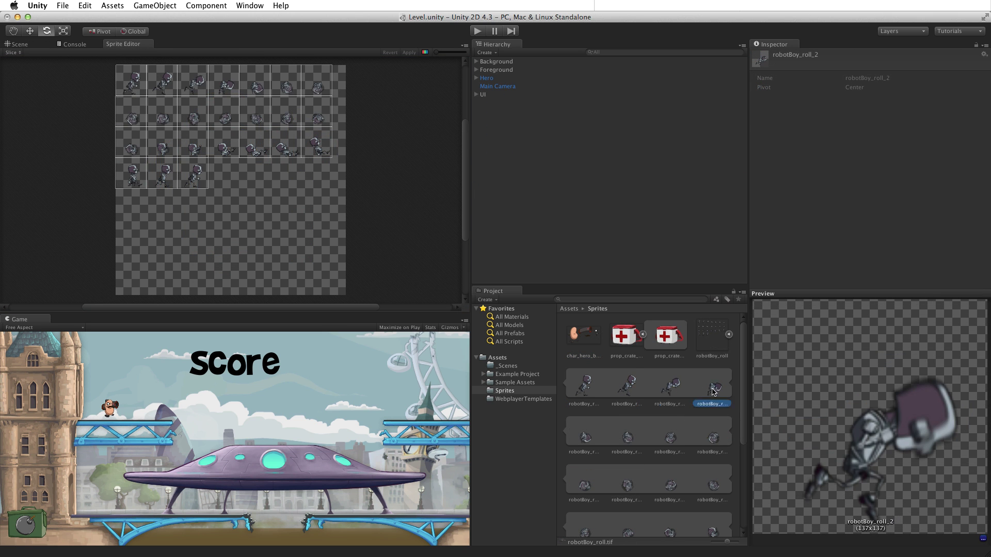